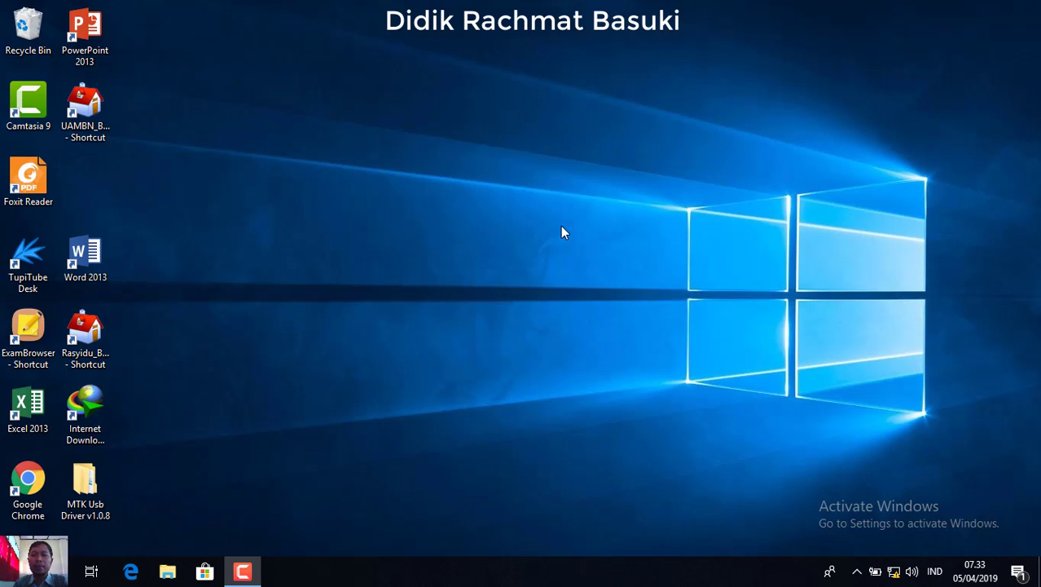
# - Open Task Scheduler in a maximized window and start the Create Basic Task wizard
pyautogui.press('super+s')
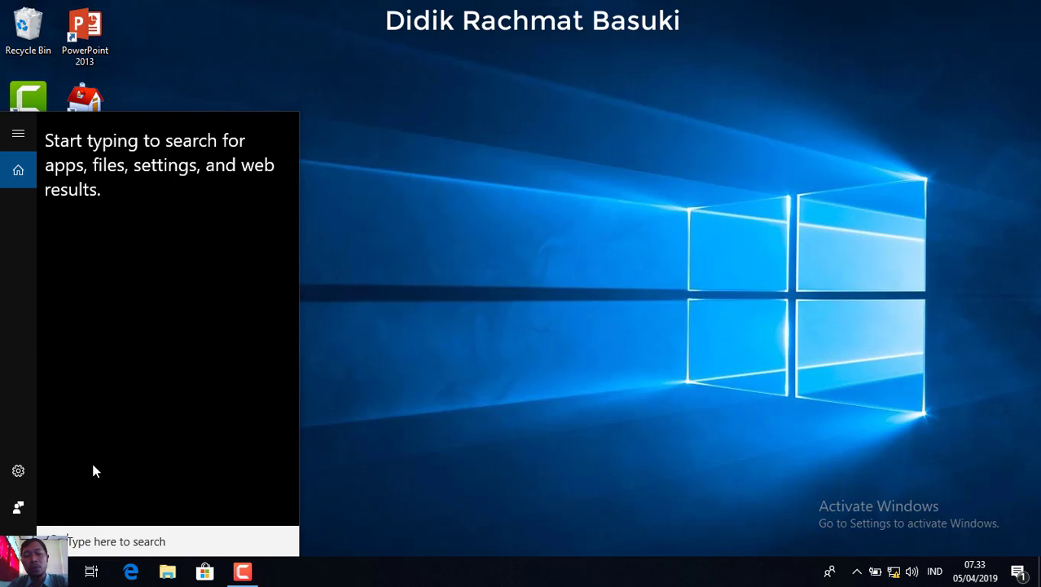
pyautogui.write('task')
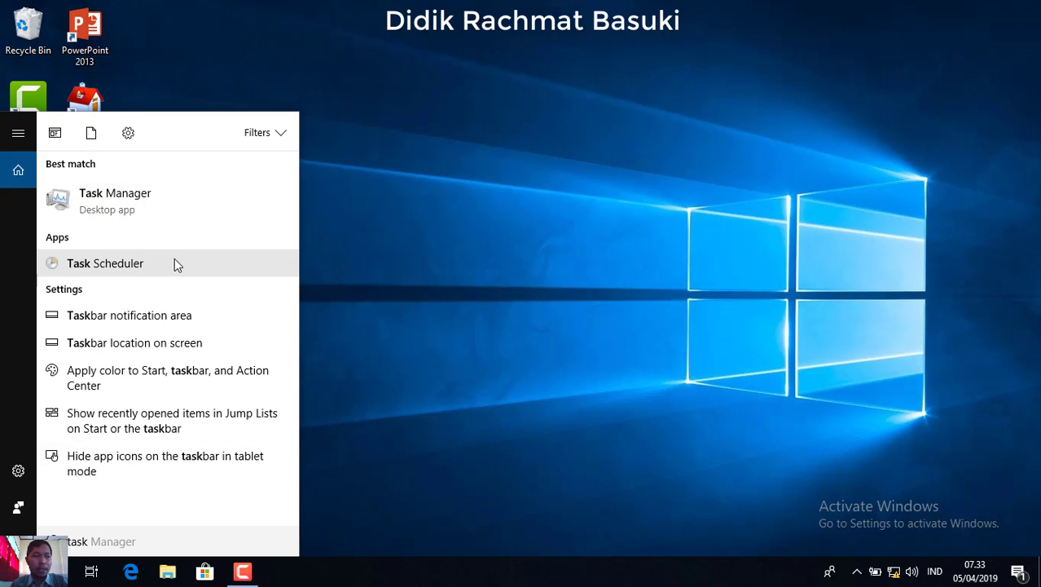
pyautogui.click(493, 265)
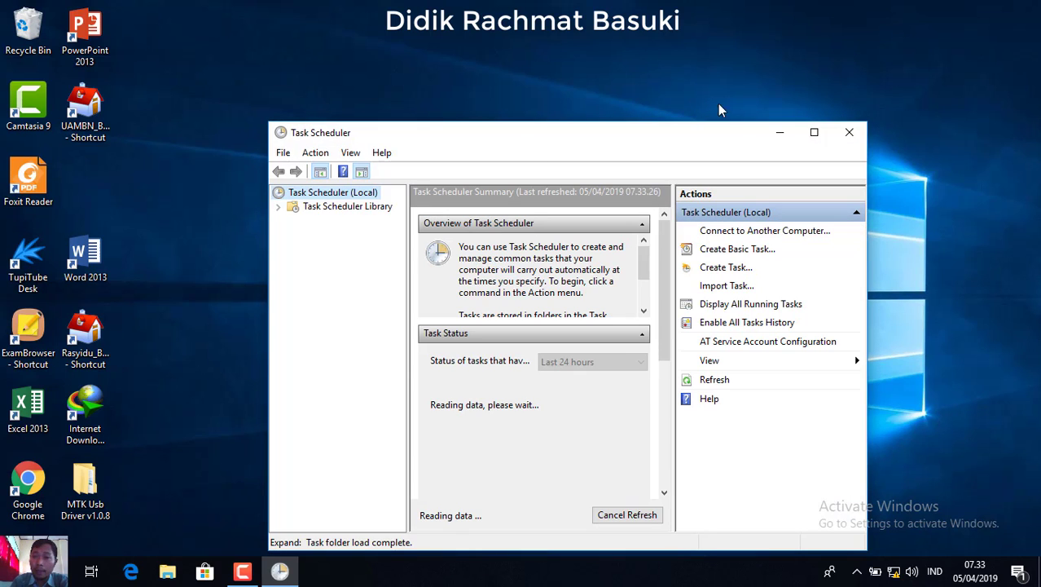
pyautogui.click(814, 132)
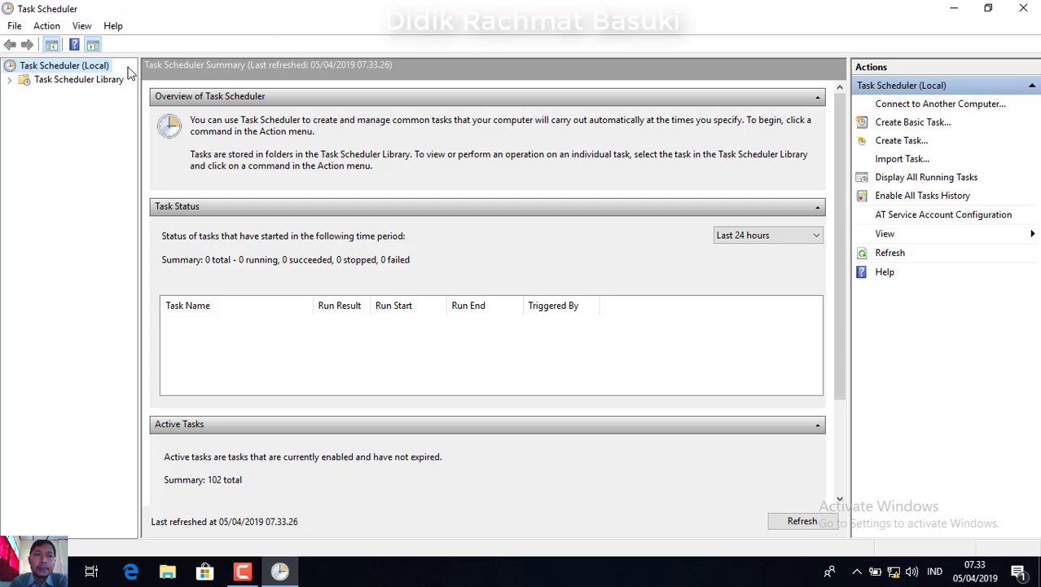
pyautogui.click(56, 30)
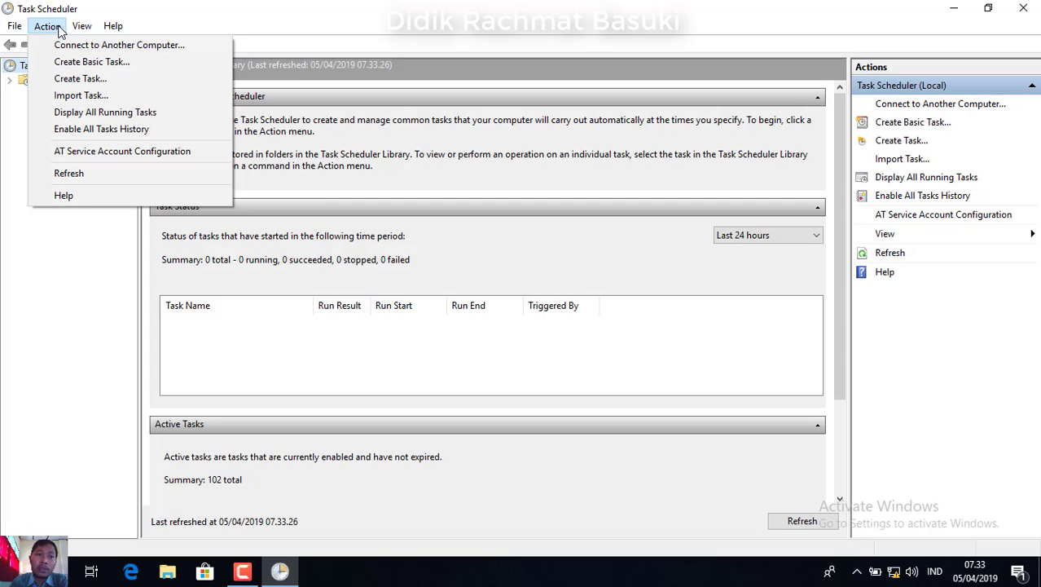
pyautogui.click(77, 63)
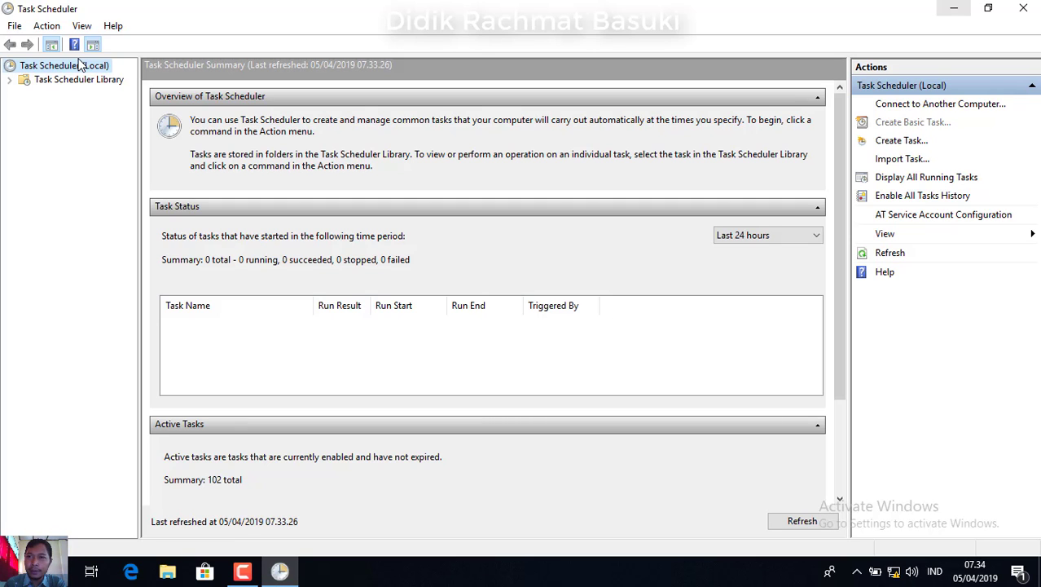
# - Show the desktop, refresh it, and return to the Task Scheduler window
pyautogui.click(79, 65)
pyautogui.press('super+d')
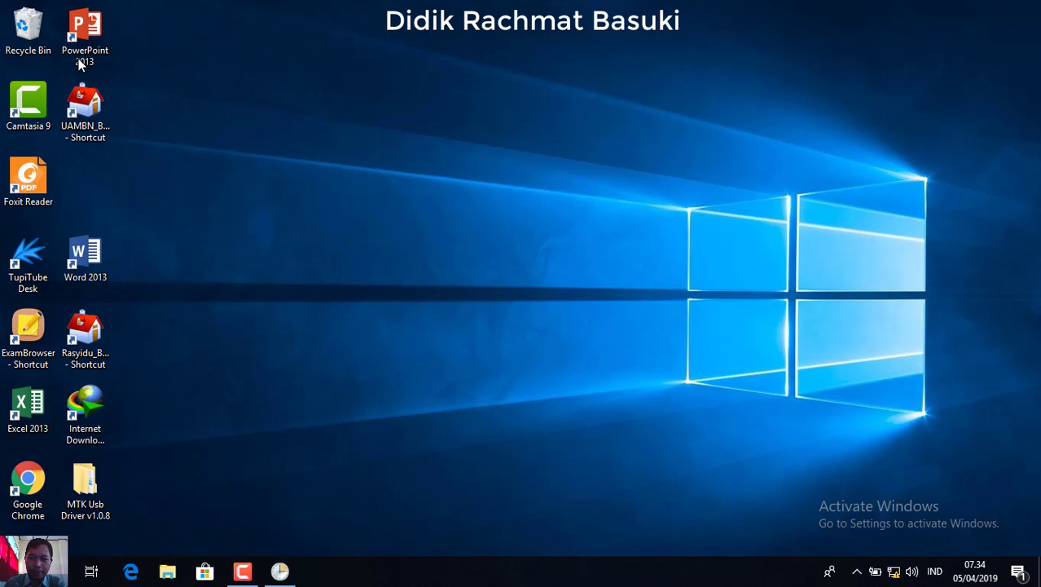
pyautogui.hotkey('shift', 'F10')
pyautogui.press('Down')
pyautogui.press('Down')
pyautogui.press('Down')
pyautogui.press('Down')
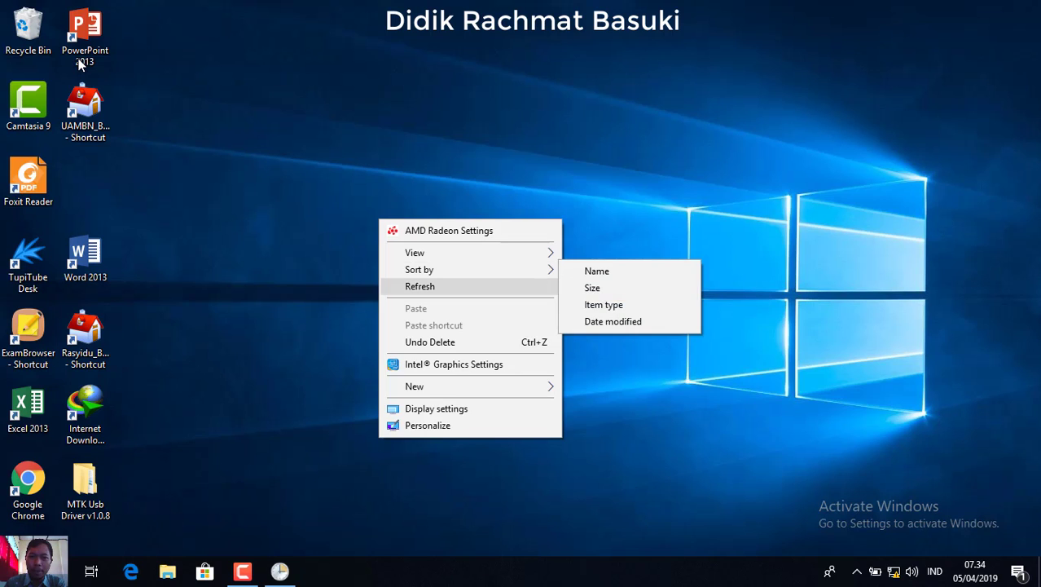
pyautogui.press('Return')
pyautogui.press('super+d')
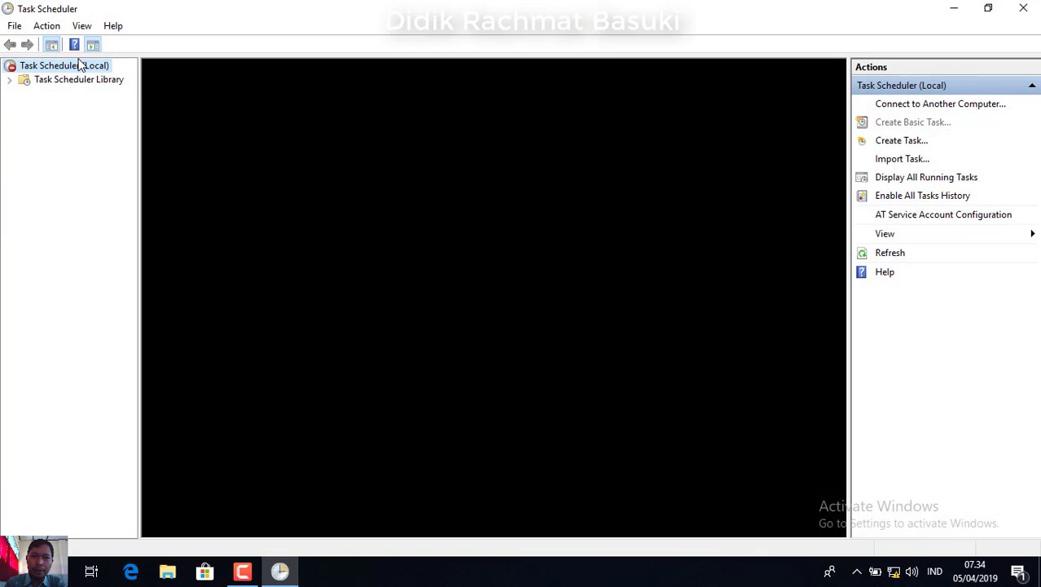
# - Name the basic task "Matikan Otomatis" and describe it as "Mematikan otomatis komputer menggunakan task scheduler di windows 10"
pyautogui.click(912, 122)
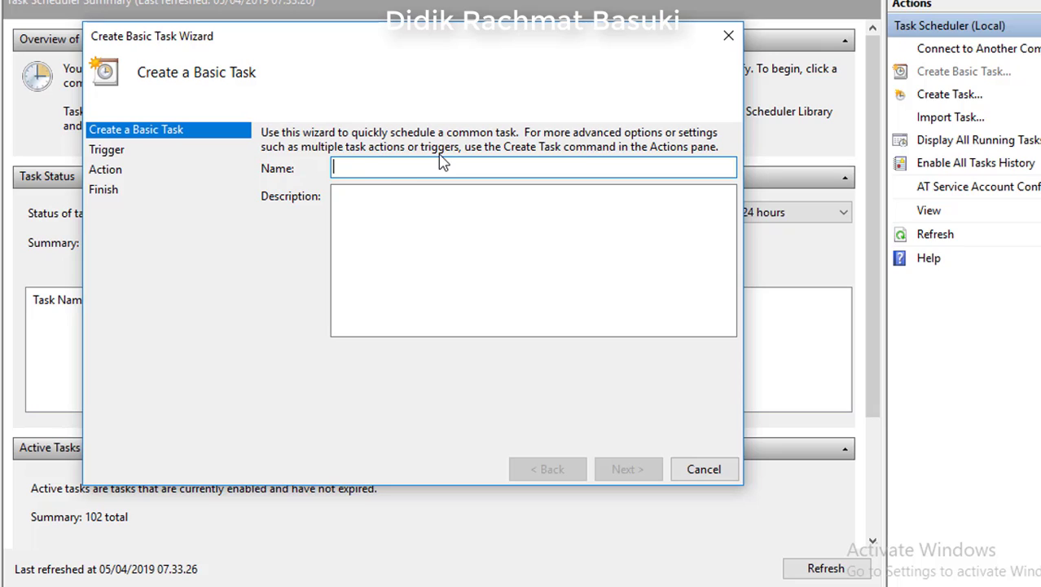
pyautogui.write('Matikan Otomatis')
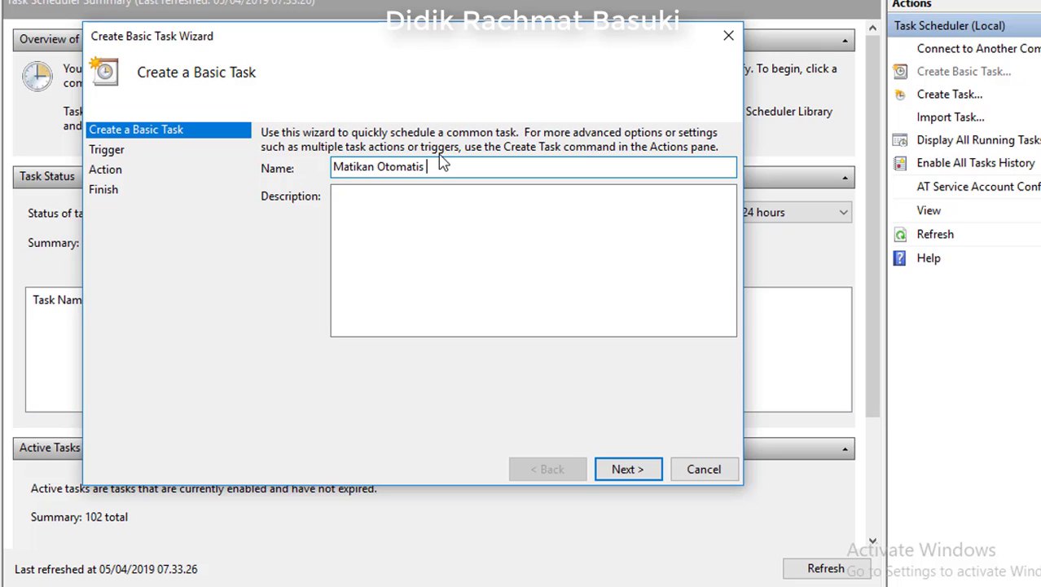
pyautogui.press('Tab')
pyautogui.write('Mem')
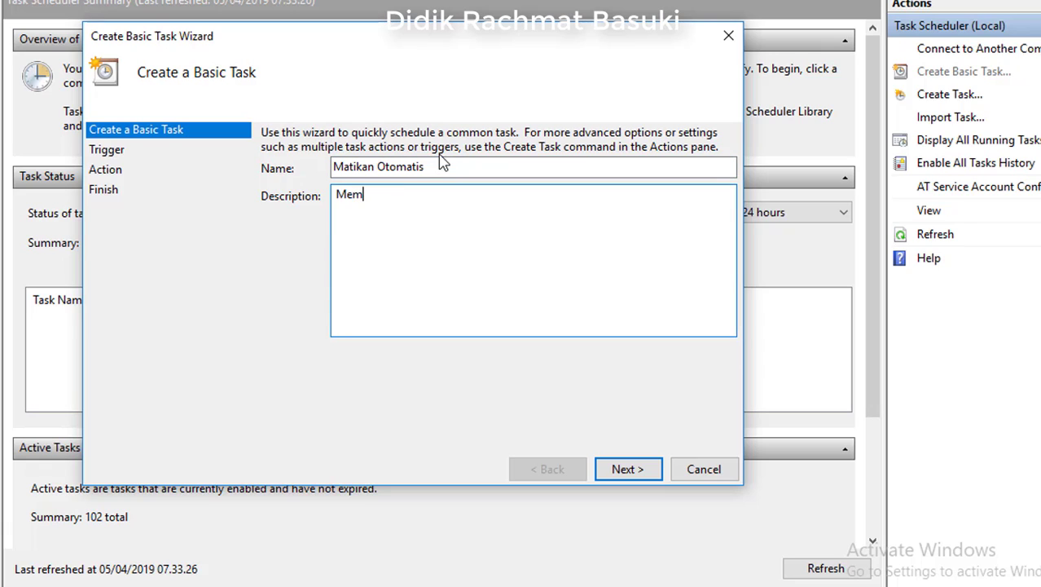
pyautogui.write('atikan otomatis komputer ')
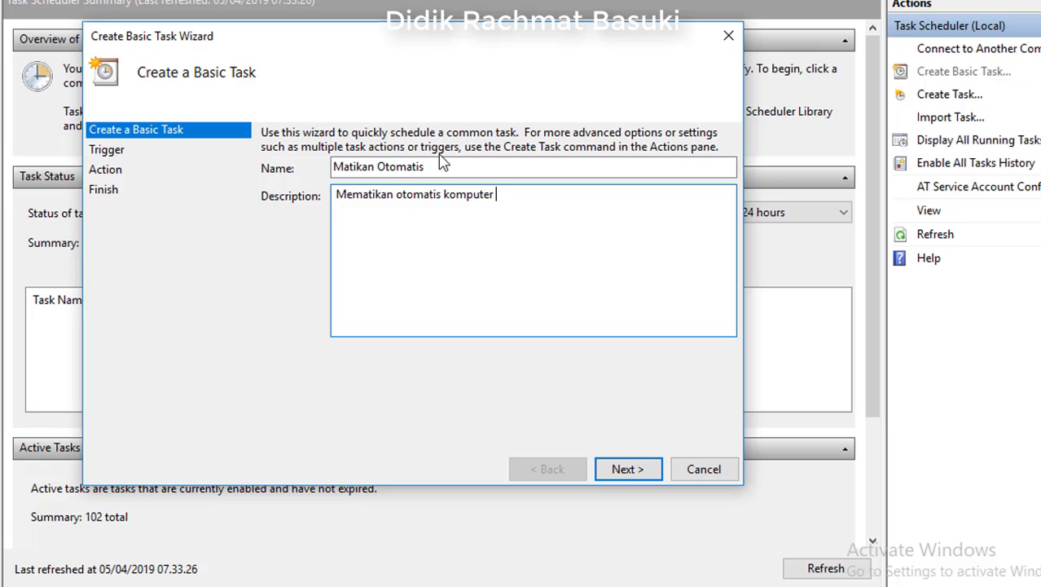
pyautogui.write('menggunakan ta')
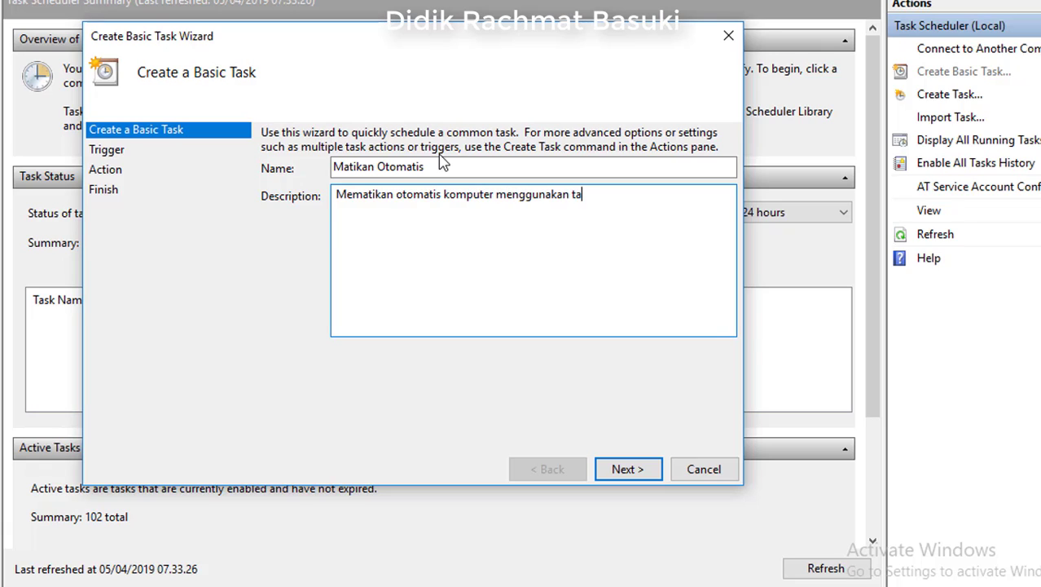
pyautogui.write('sk scheduler di windows')
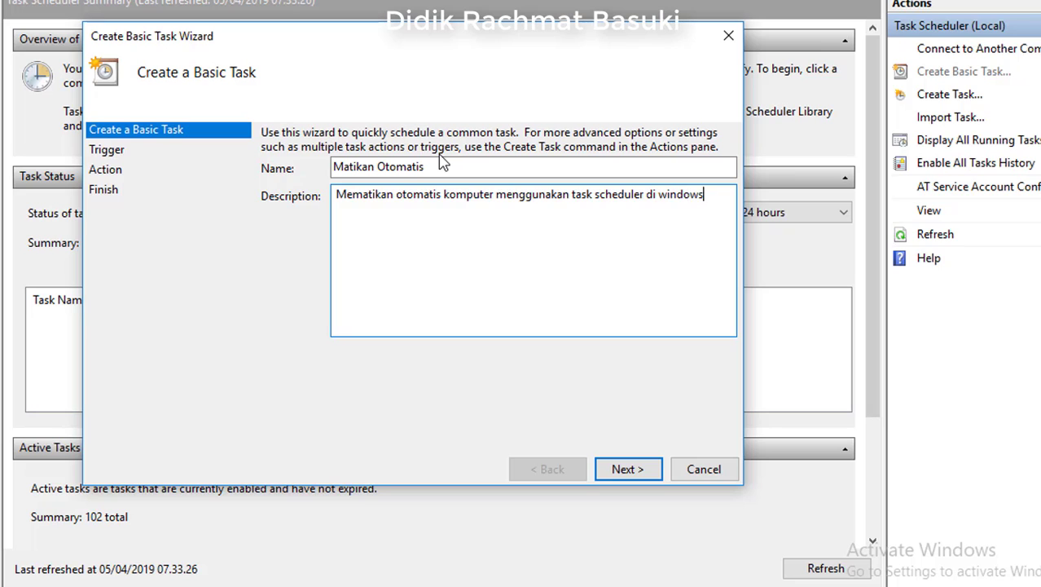
pyautogui.write(' 10')
pyautogui.click(639, 471)
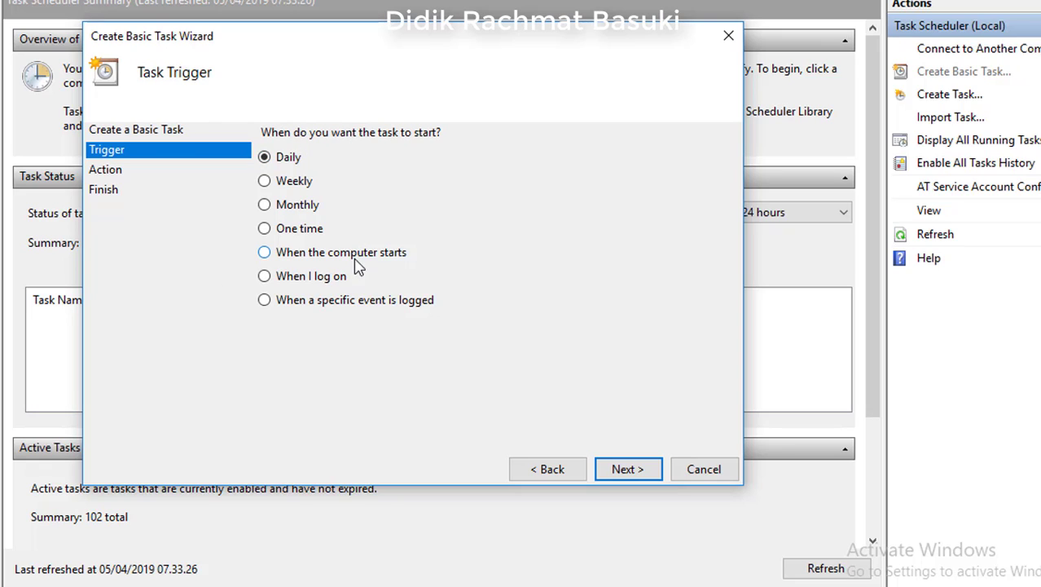
# - Set the task trigger to One time, starting on 05/04/2019 at 07.38.00
pyautogui.click(308, 231)
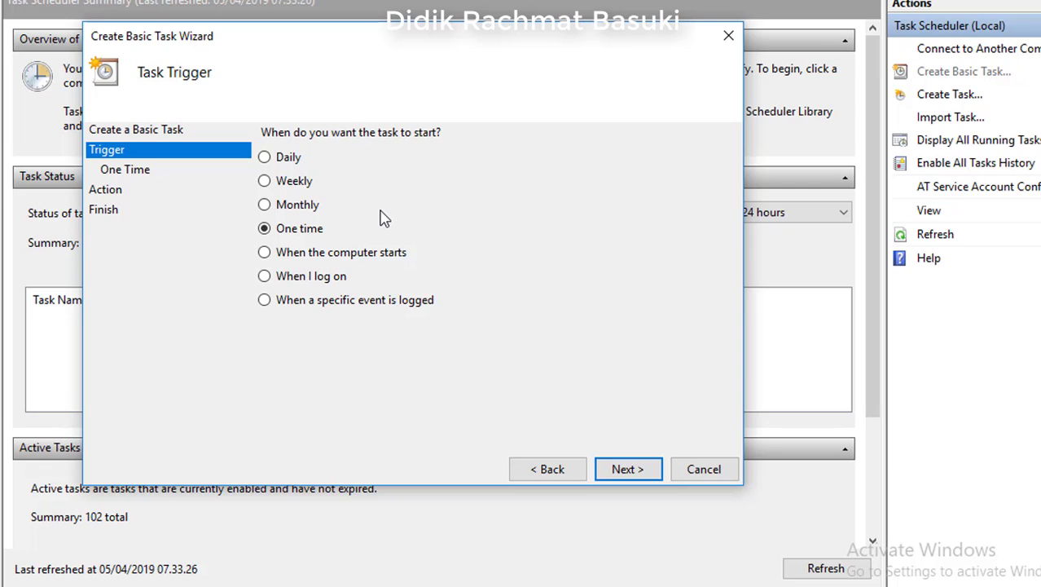
pyautogui.click(624, 469)
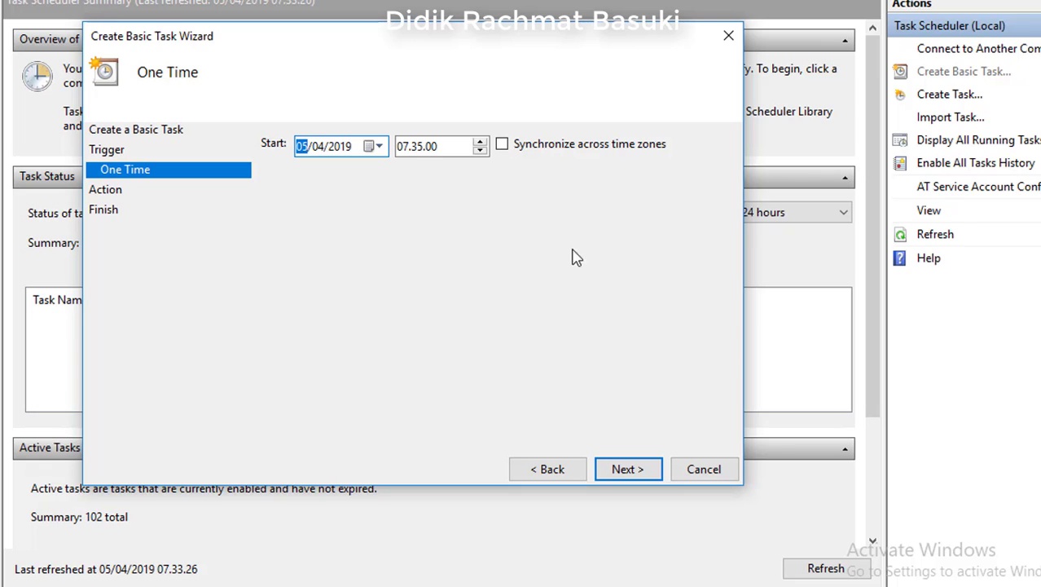
pyautogui.click(420, 148)
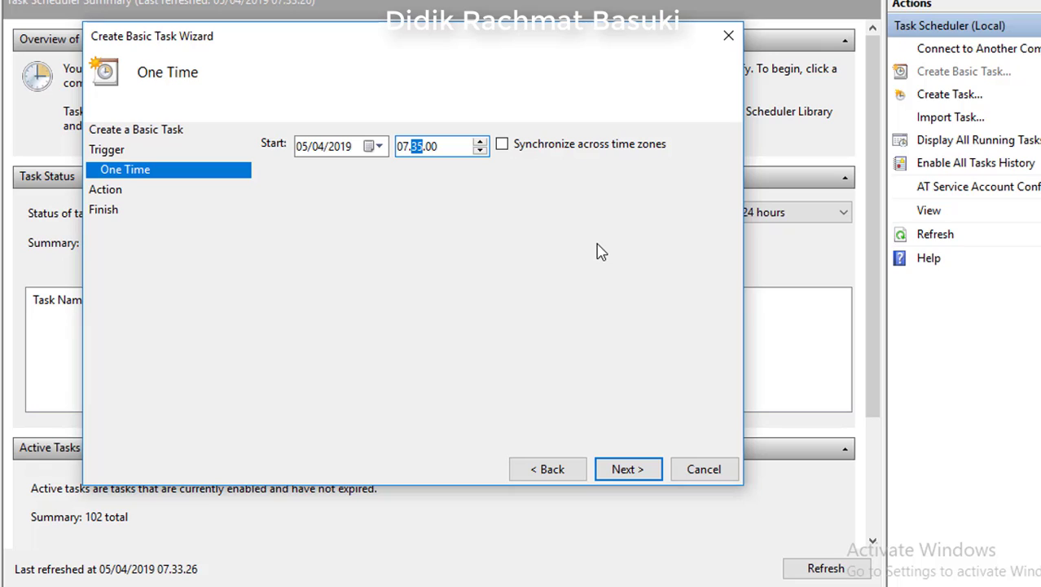
pyautogui.write('38')
pyautogui.click(629, 476)
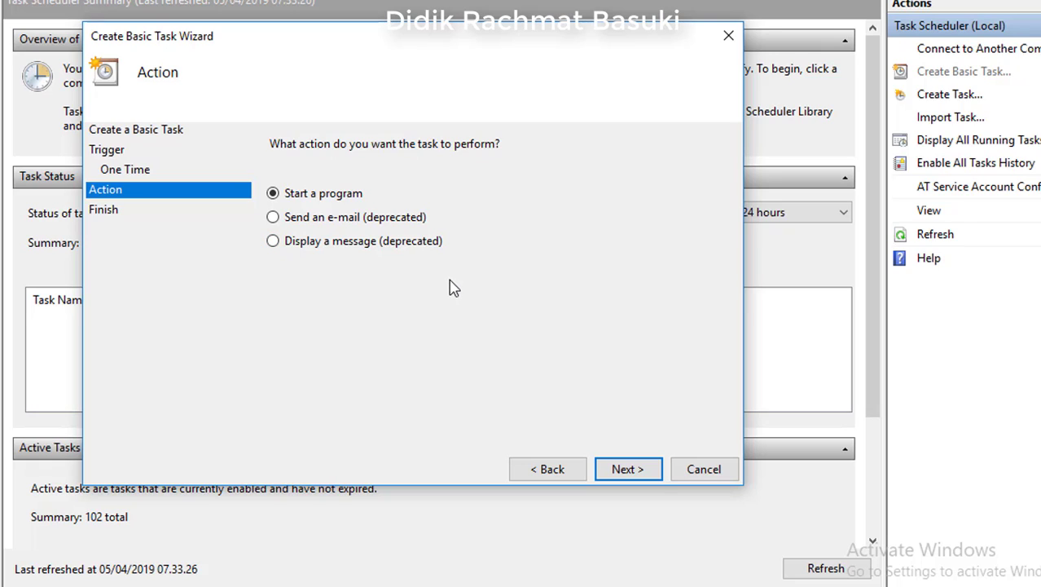
# - Keep Start a program as the action and choose shutdown.exe from the System32 folder as the program
pyautogui.click(626, 469)
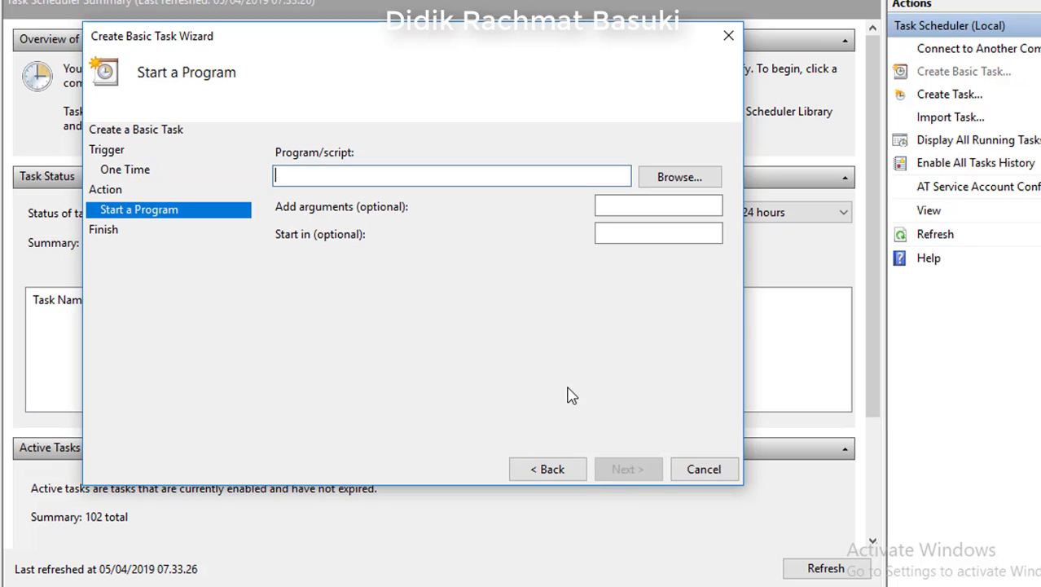
pyautogui.click(687, 181)
pyautogui.press('Tab')
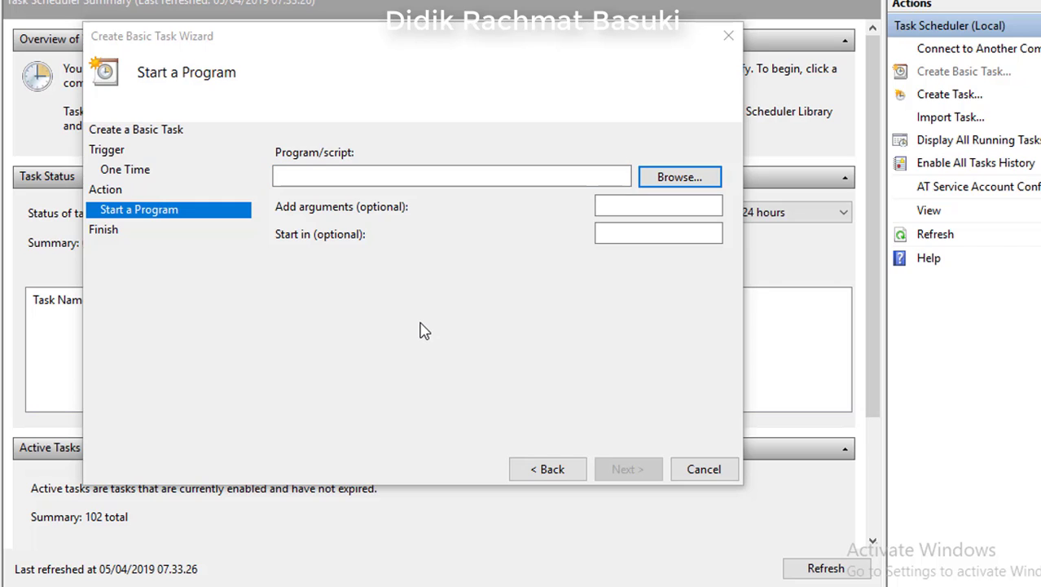
pyautogui.press('Return')
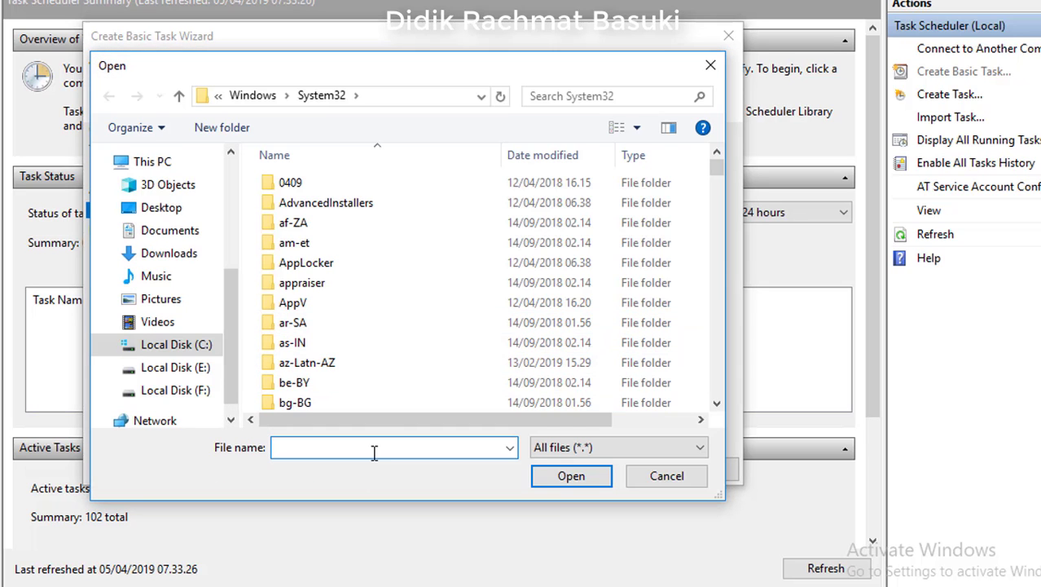
pyautogui.write('sh')
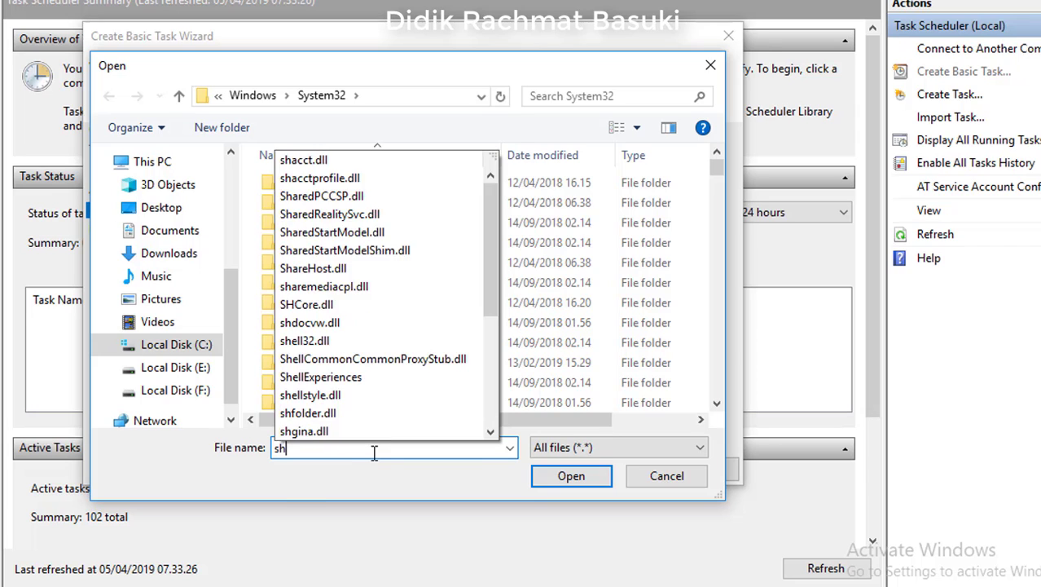
pyautogui.write('ut')
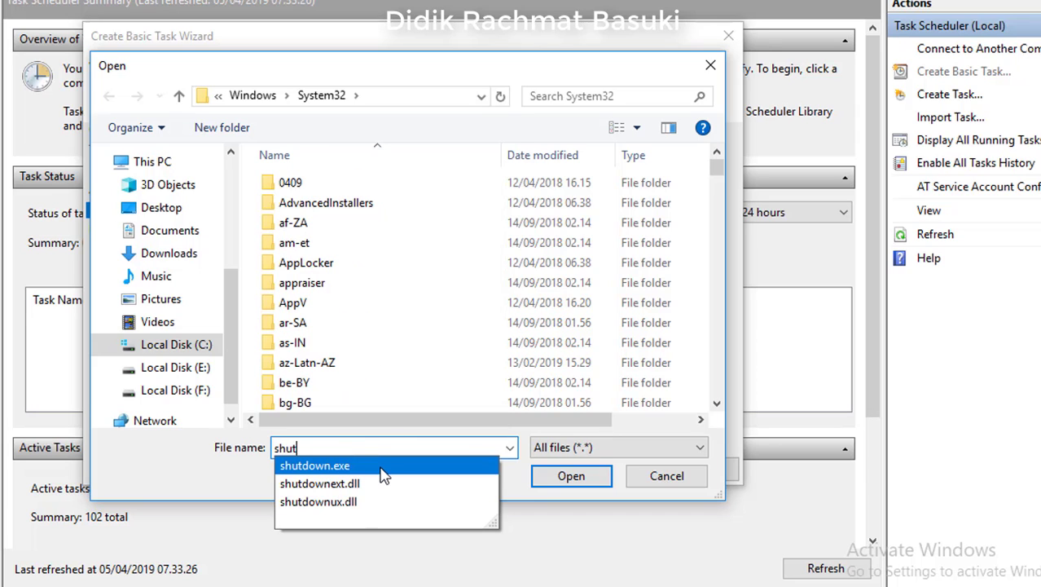
pyautogui.click(381, 469)
pyautogui.click(550, 480)
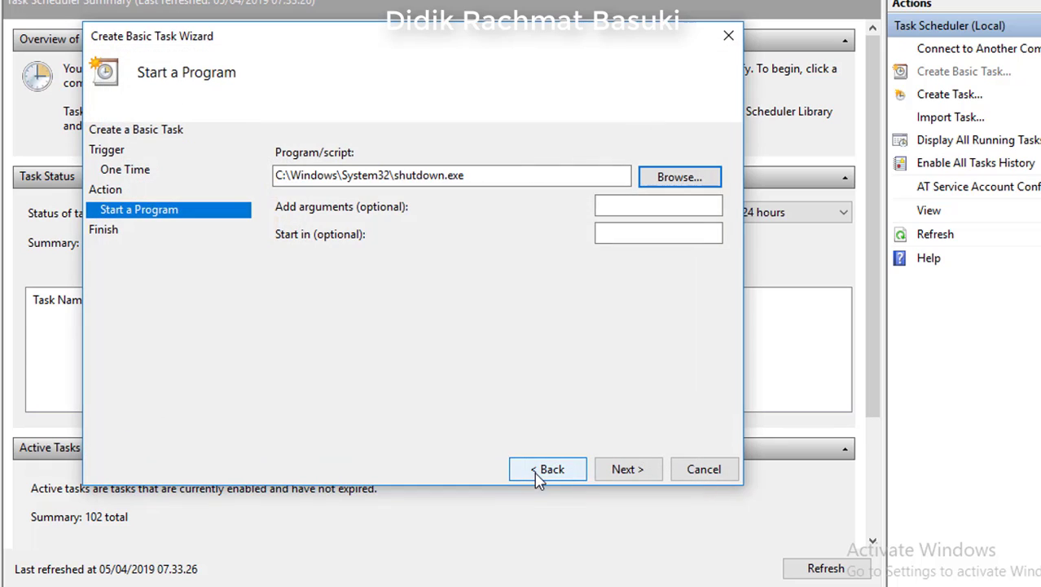
# - Add the argument /s to the shutdown program and proceed to the task summary
pyautogui.click(648, 205)
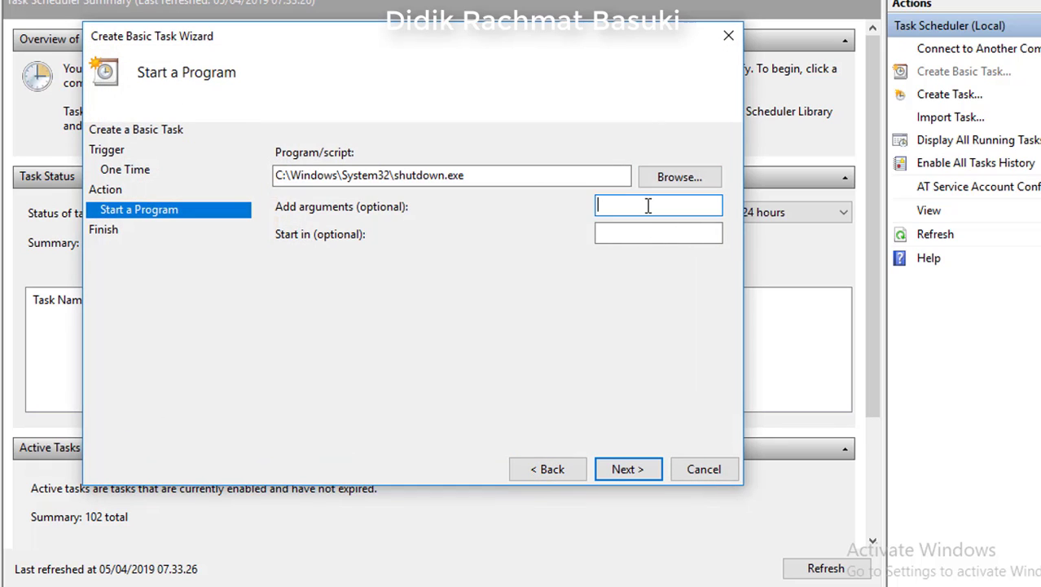
pyautogui.write('/s')
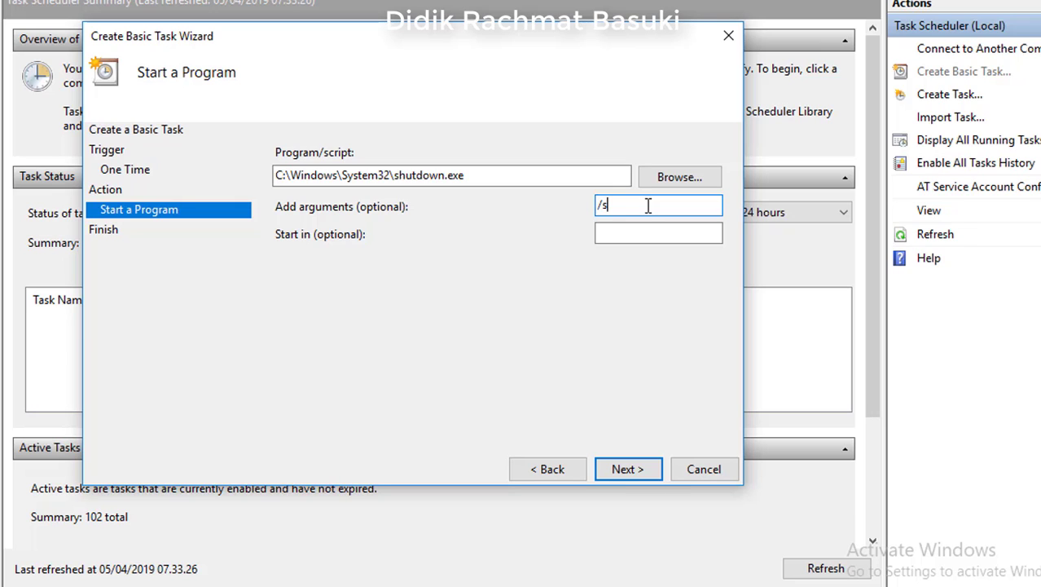
pyautogui.click(634, 471)
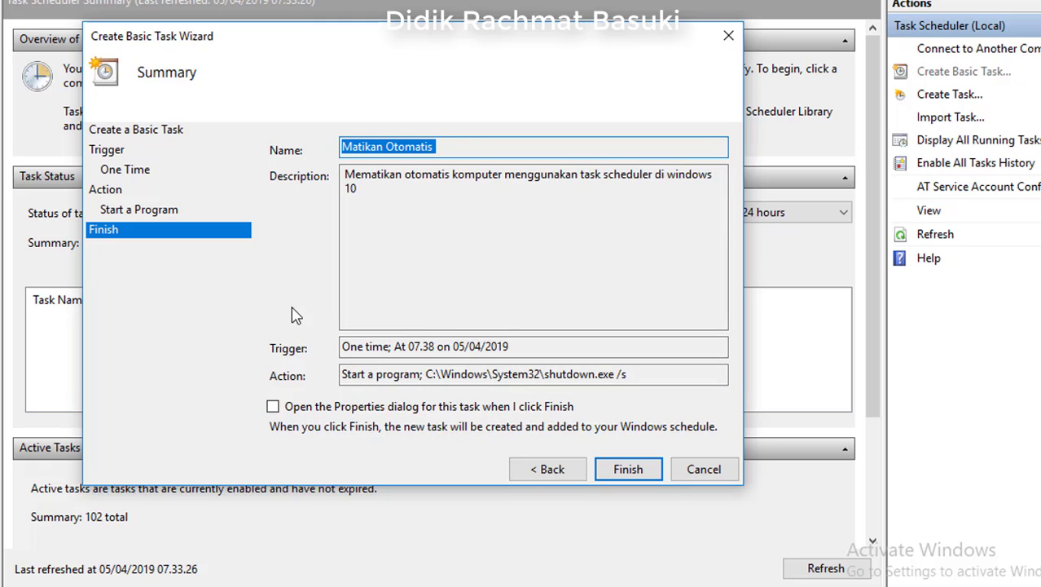
# - Finish creating the Matikan Otomatis task with the option to open its Properties dialog left off
pyautogui.click(274, 407)
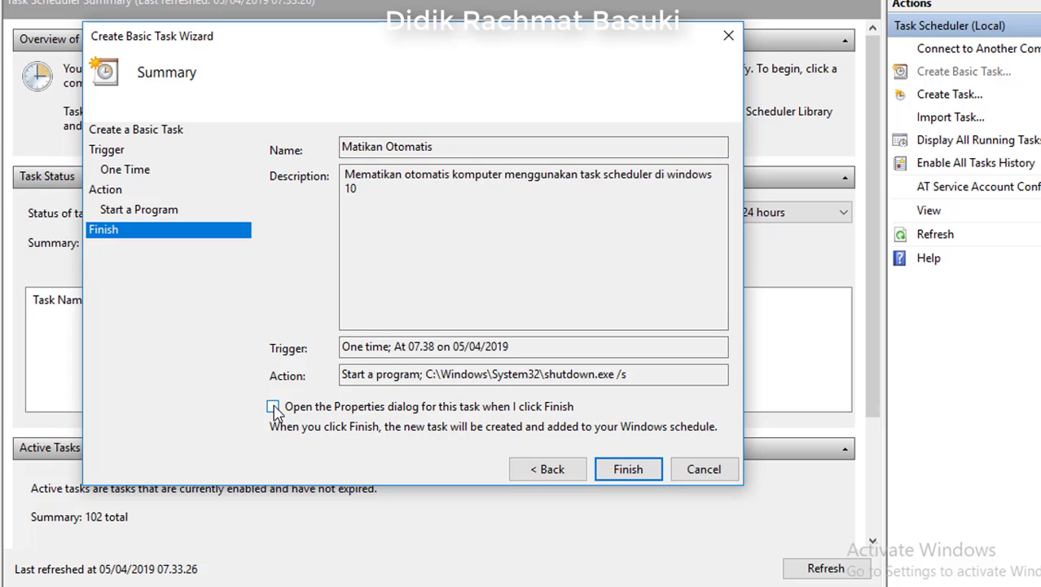
pyautogui.click(273, 407)
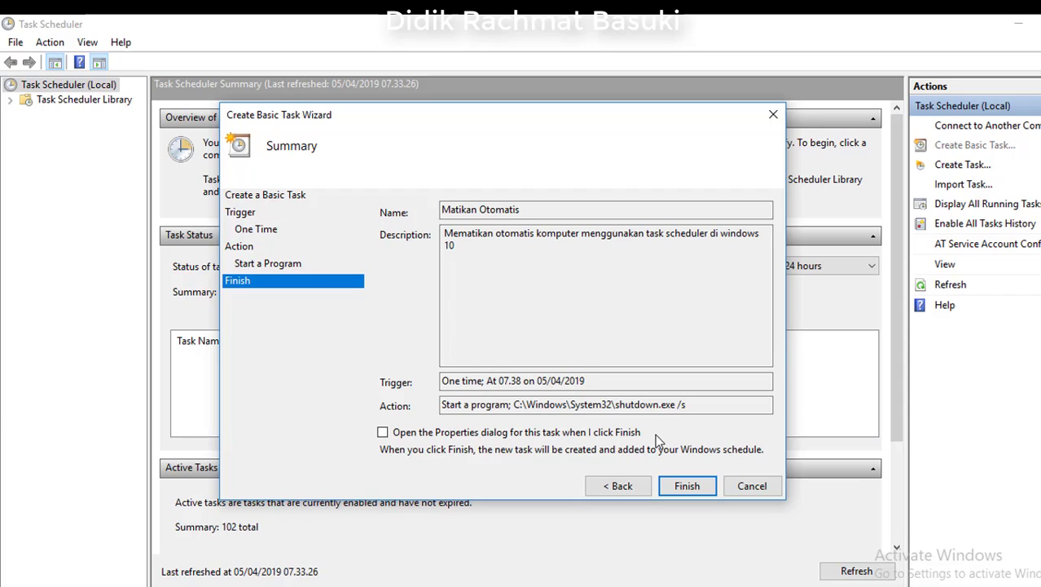
pyautogui.click(688, 485)
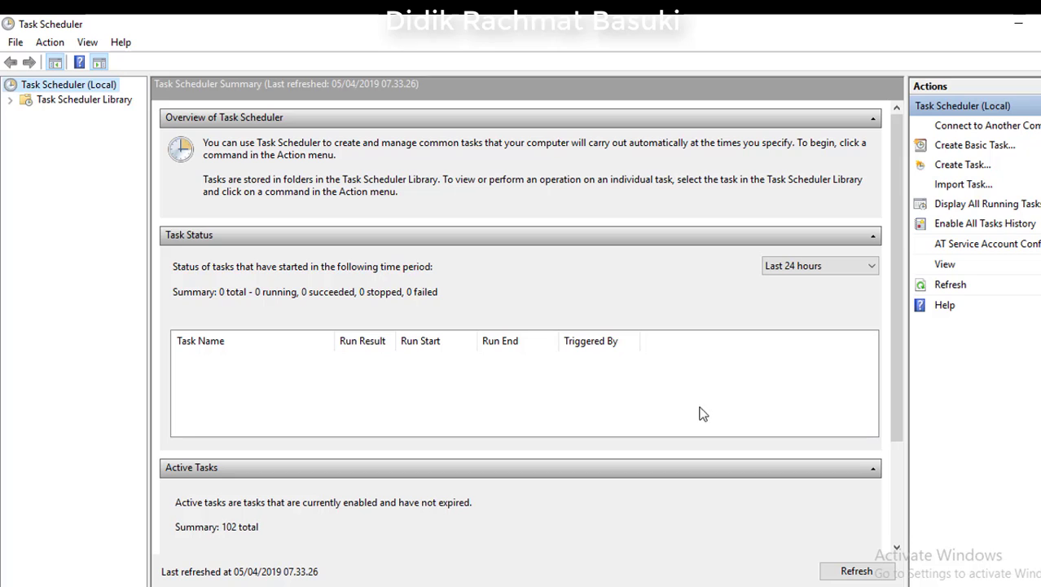
# - Select the Matikan Otomatis task in the Task Scheduler Library and widen the Name column to read full task names
pyautogui.click(51, 102)
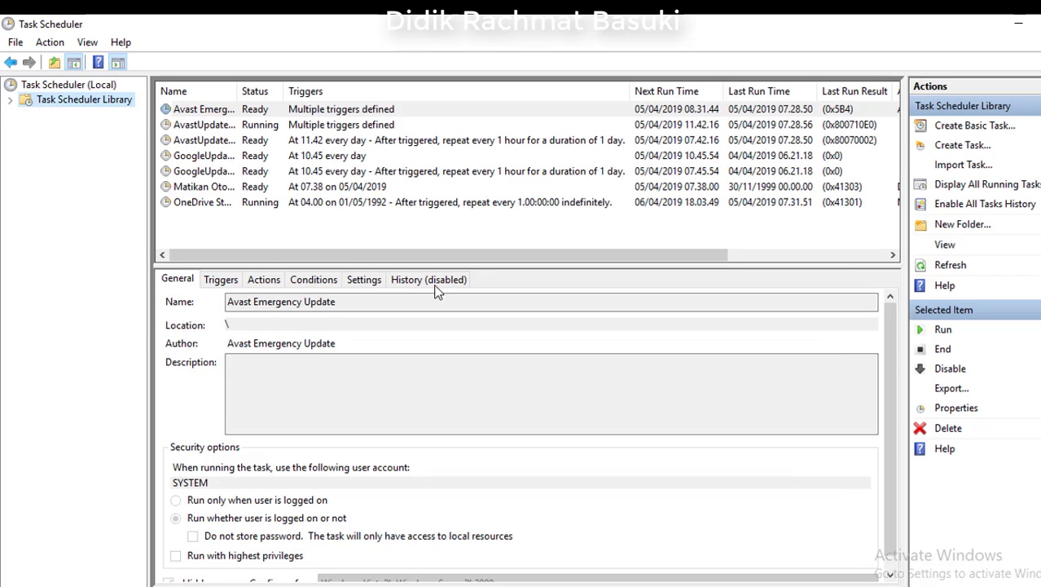
pyautogui.click(218, 190)
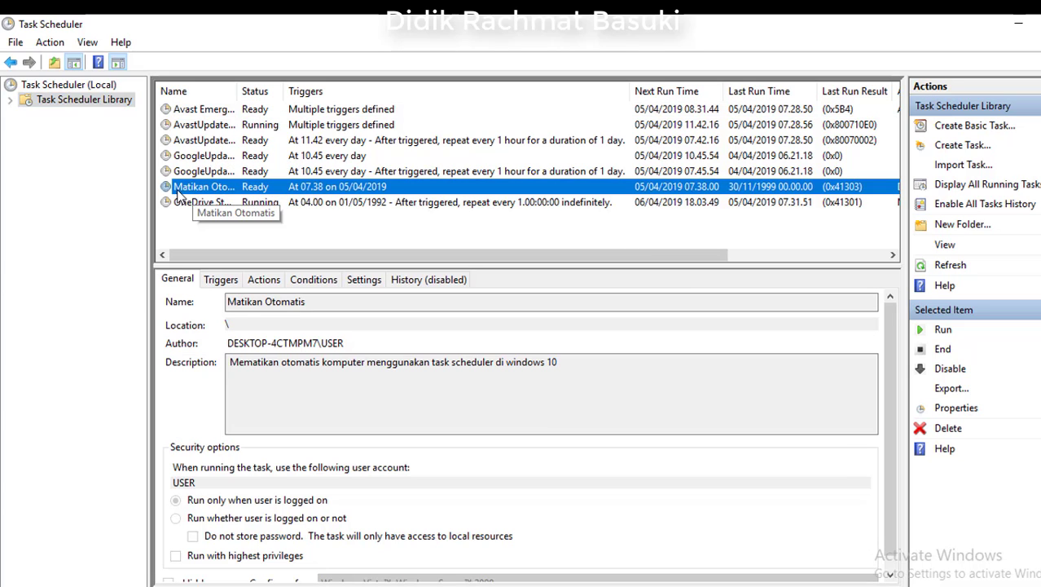
pyautogui.moveTo(233, 91); pyautogui.dragTo(317, 91)
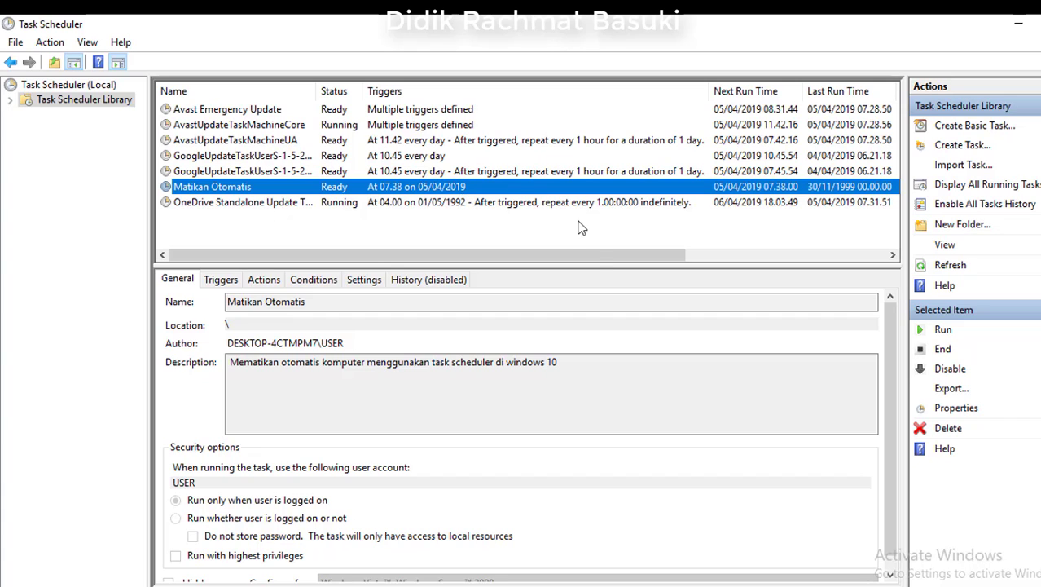
# - Exit Task Scheduler
pyautogui.click(13, 42)
pyautogui.click(34, 87)
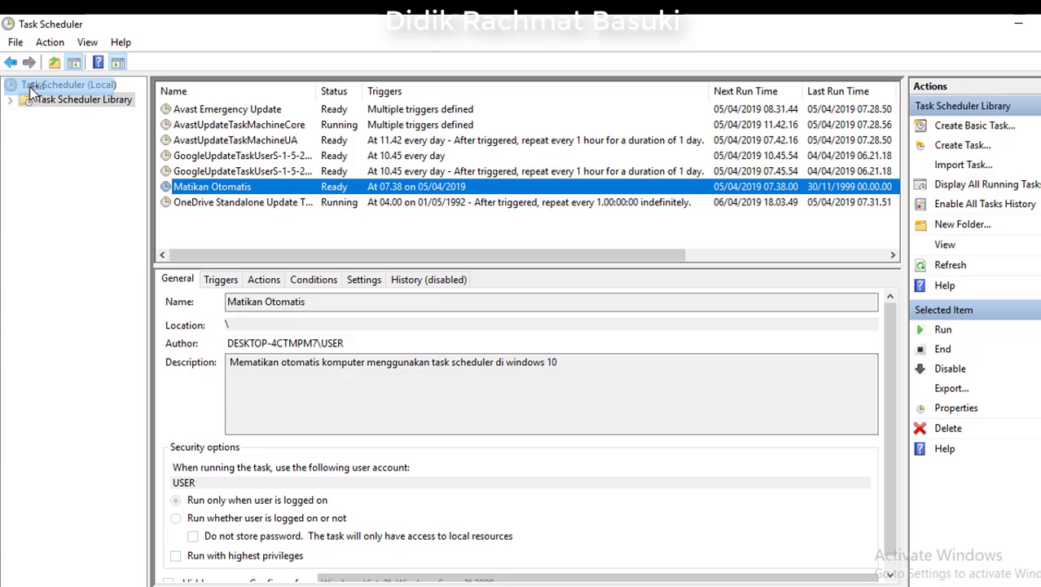